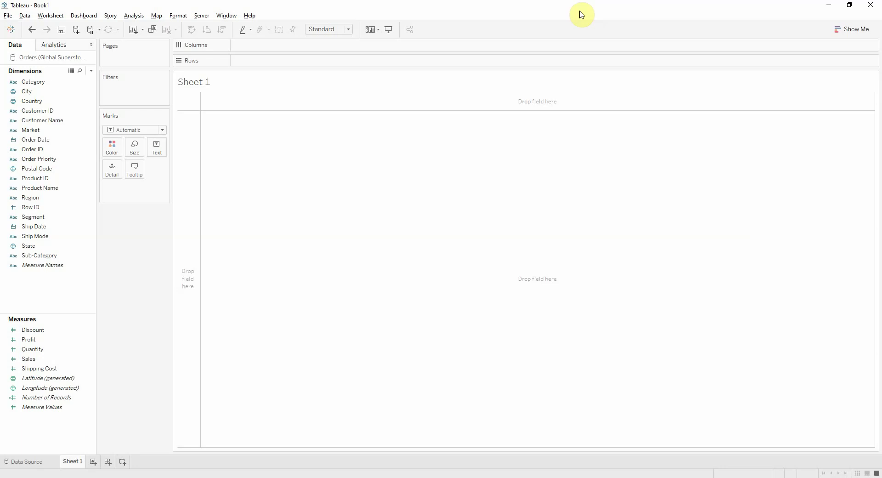
Step: Create a calculated field 'Sales First Digit' defined as LEFT(STR([Sales]),1)
{"action": "left_click", "coordinate": [47, 282]}
{"action": "right_click", "coordinate": [47, 284]}
{"action": "left_click", "coordinate": [54, 288]}
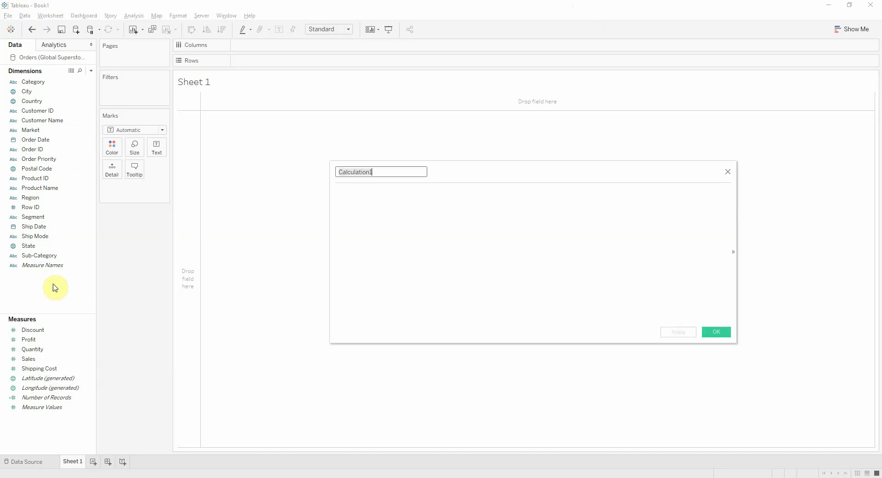
{"action": "type", "text": "S"}
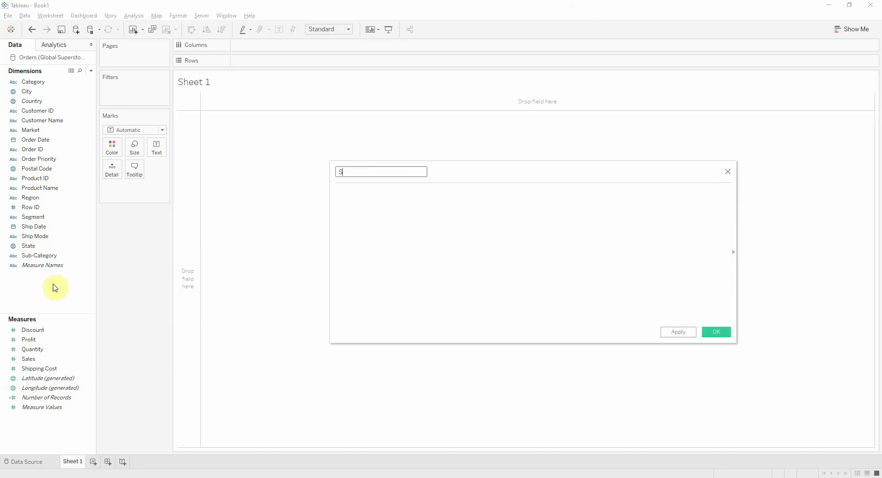
{"action": "type", "text": "ales First Digit"}
{"action": "key", "text": "Tab"}
{"action": "type", "text": "LEFT(STR("}
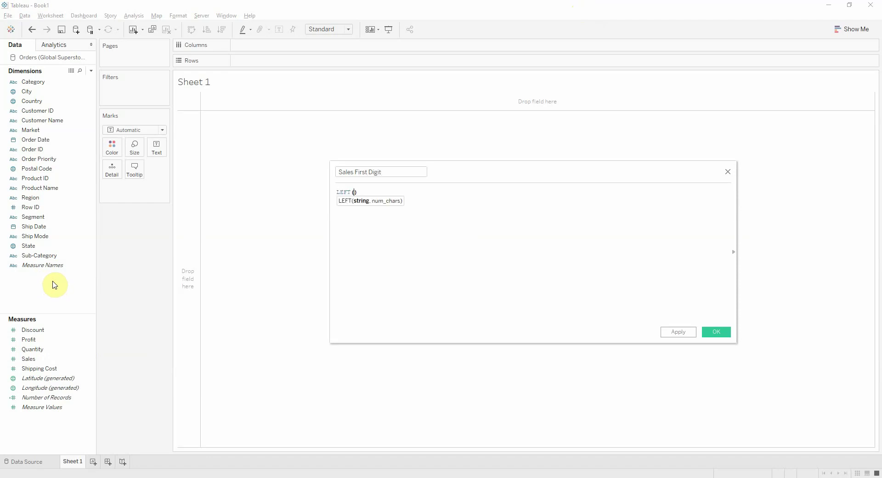
{"action": "type", "text": "[S"}
{"action": "key", "text": "Return"}
{"action": "type", "text": "),1)"}
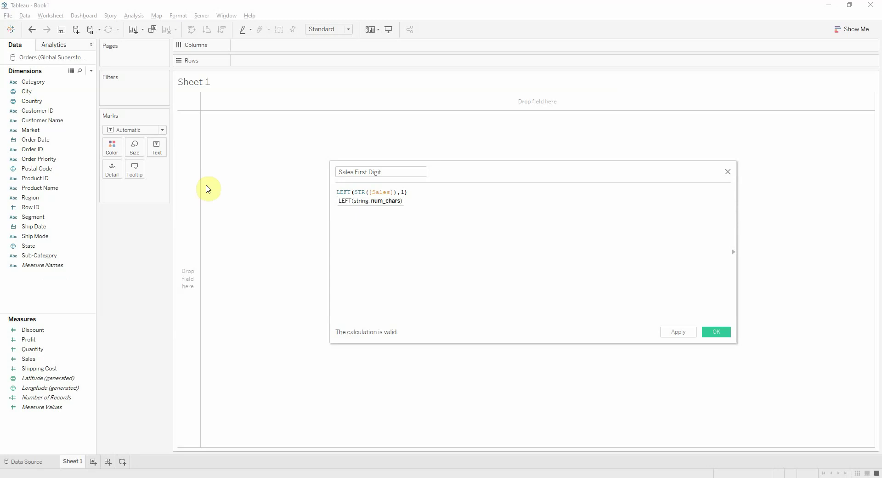
{"action": "left_click", "coordinate": [716, 331]}
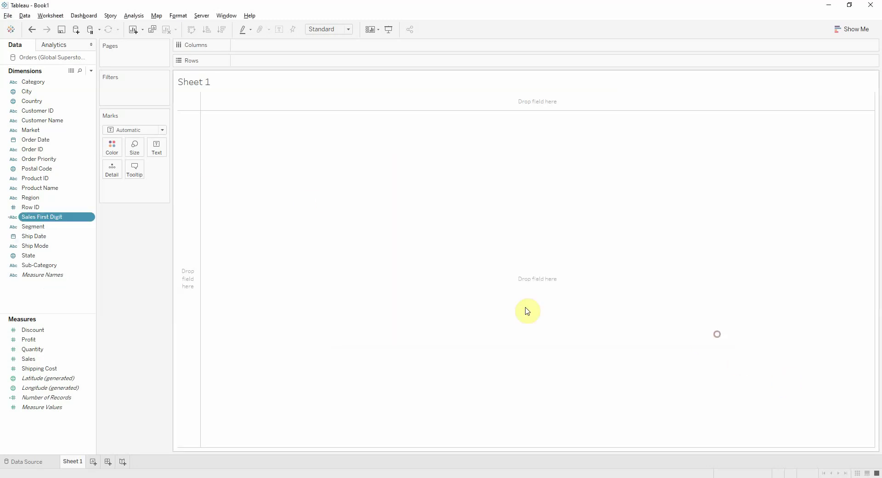
Step: Place Sales First Digit on Columns and exclude the 0 digit
{"action": "left_click_drag", "start_coordinate": [39, 216], "coordinate": [266, 46]}
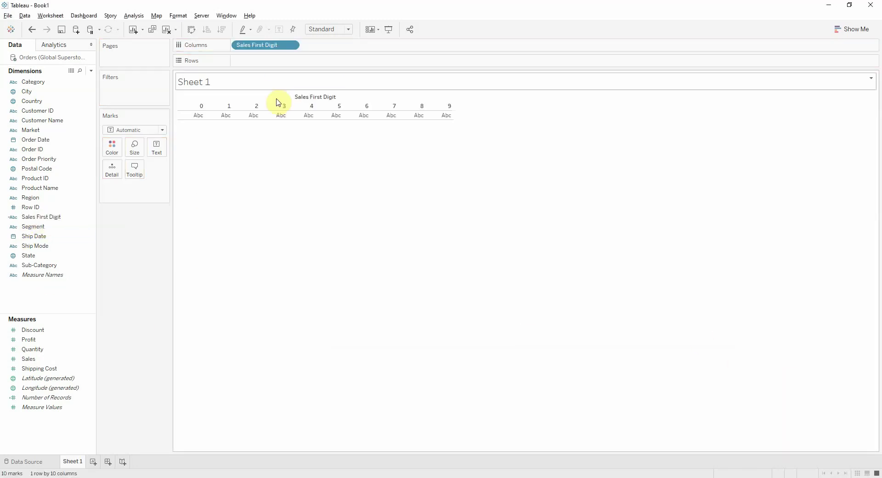
{"action": "left_click", "coordinate": [195, 111]}
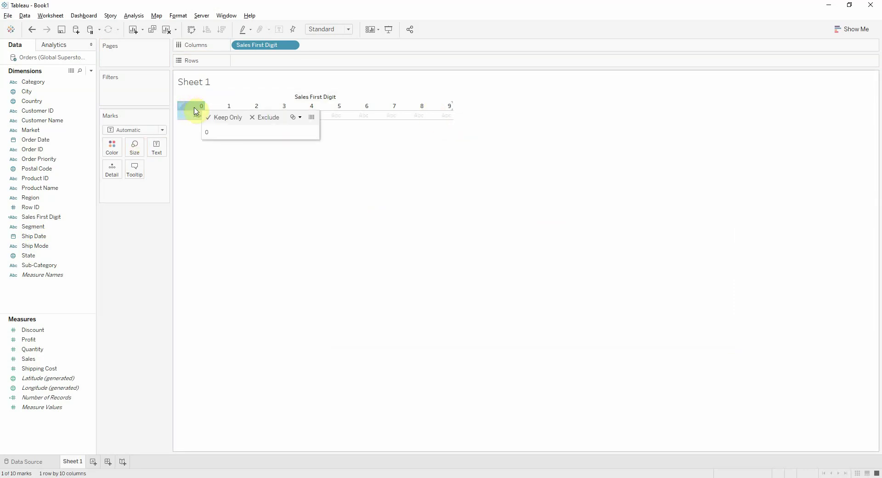
{"action": "left_click", "coordinate": [257, 117]}
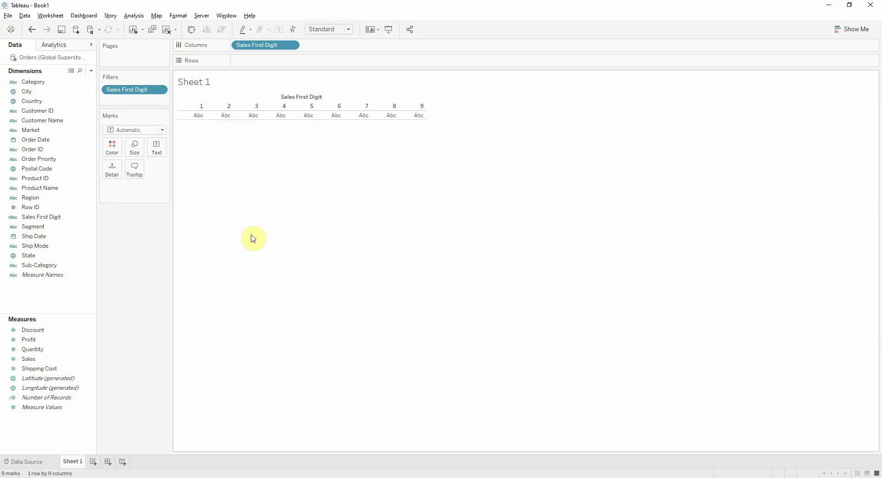
Step: Chart Number of Records on Rows as Percent of Total, fitted to Entire View
{"action": "left_click_drag", "start_coordinate": [67, 400], "coordinate": [278, 61]}
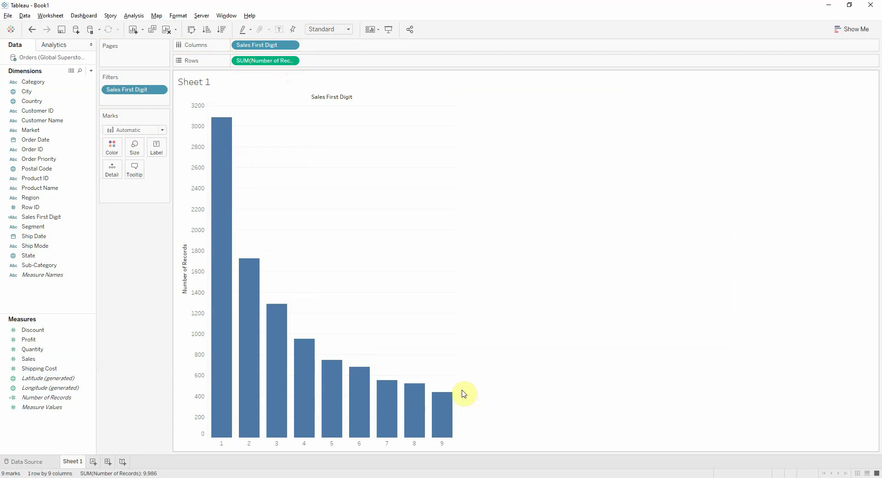
{"action": "right_click", "coordinate": [273, 63]}
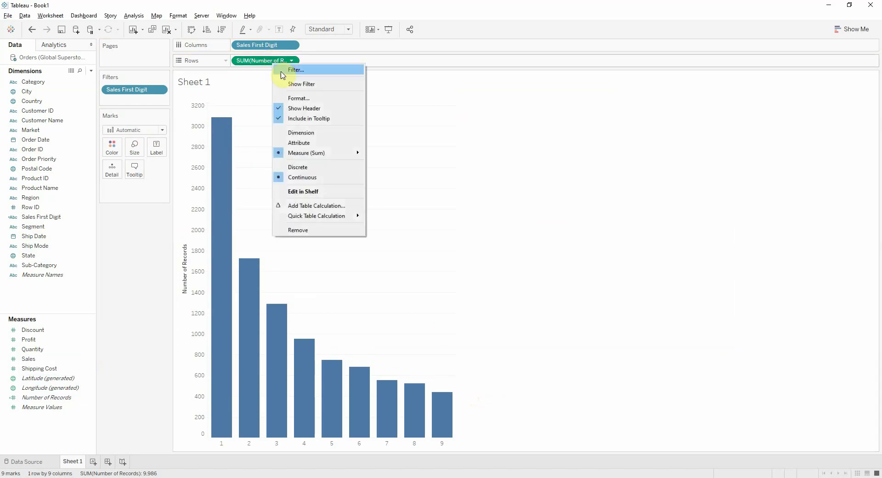
{"action": "mouse_move", "coordinate": [324, 215]}
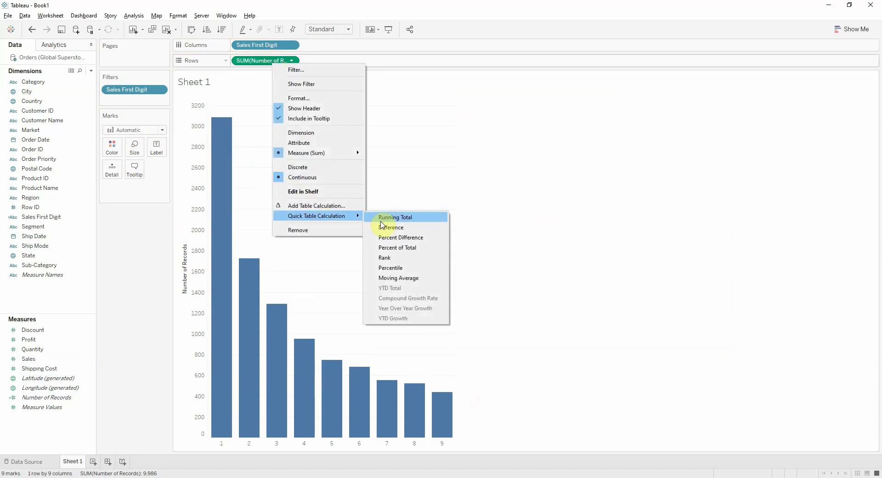
{"action": "left_click", "coordinate": [409, 252]}
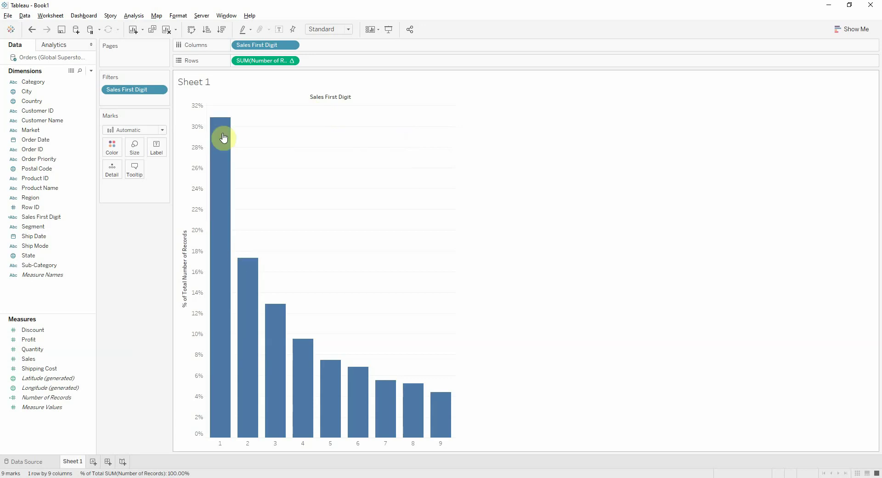
{"action": "mouse_move", "coordinate": [224, 129]}
{"action": "mouse_move", "coordinate": [441, 403]}
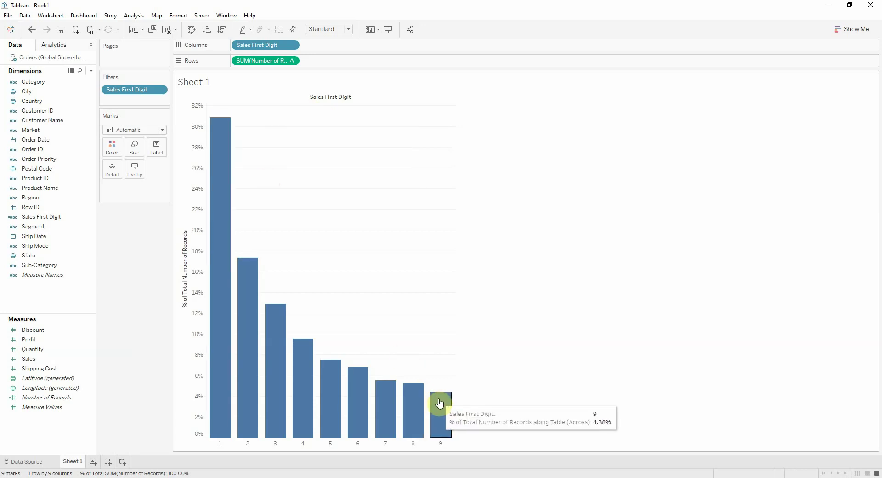
{"action": "left_click", "coordinate": [323, 30]}
{"action": "left_click", "coordinate": [331, 62]}
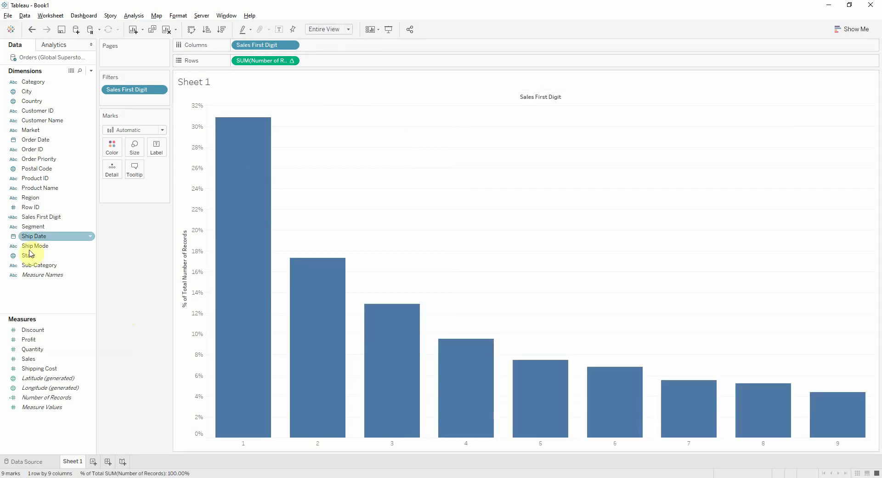
Step: Create 'Benford's Law Sales' as LOG(INT([Sales First Digit])+1)-LOG(INT([Sales First Digit]))
{"action": "right_click", "coordinate": [45, 300]}
{"action": "left_click", "coordinate": [46, 304]}
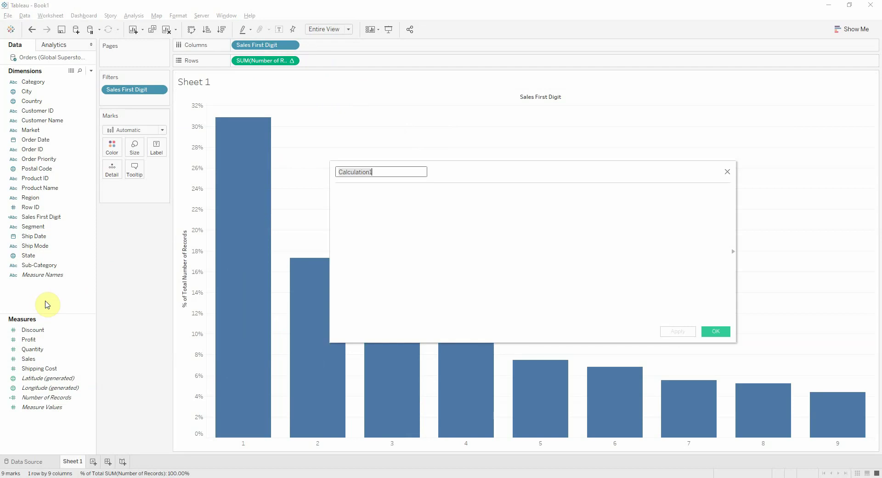
{"action": "type", "text": "Benford's Law Sales"}
{"action": "key", "text": "Tab"}
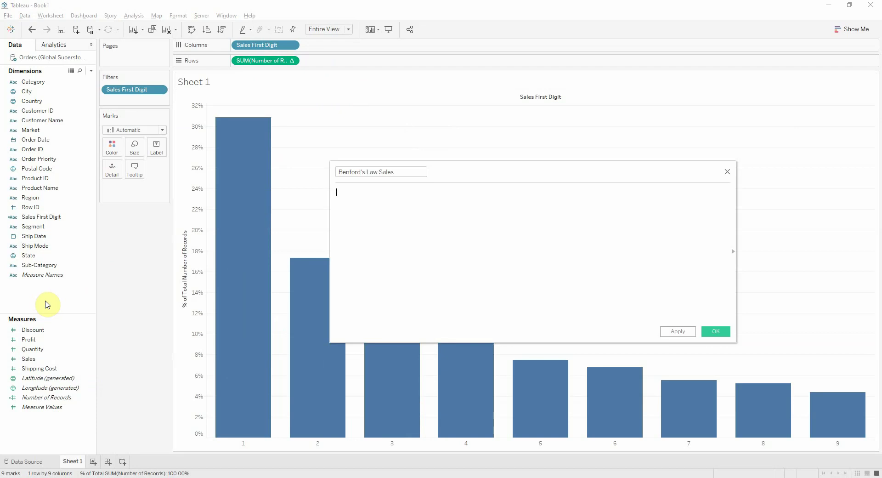
{"action": "type", "text": "LOG(INT("}
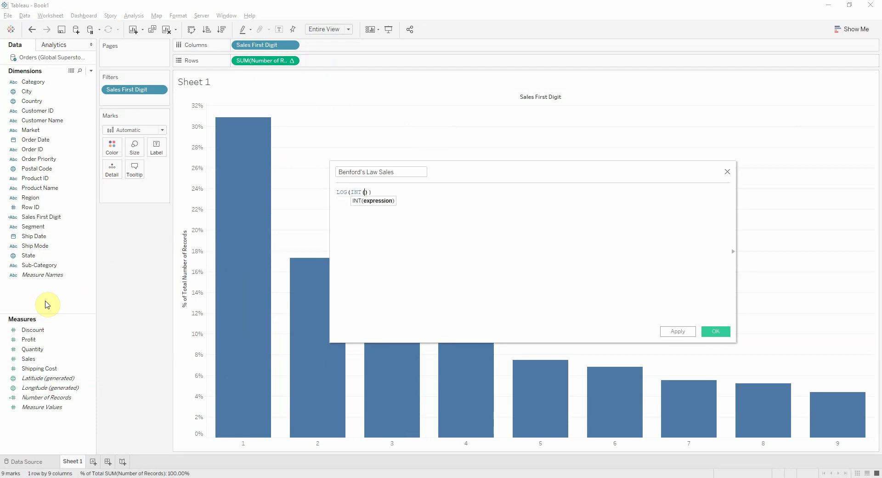
{"action": "type", "text": "sales"}
{"action": "key", "text": "Down"}
{"action": "key", "text": "Return"}
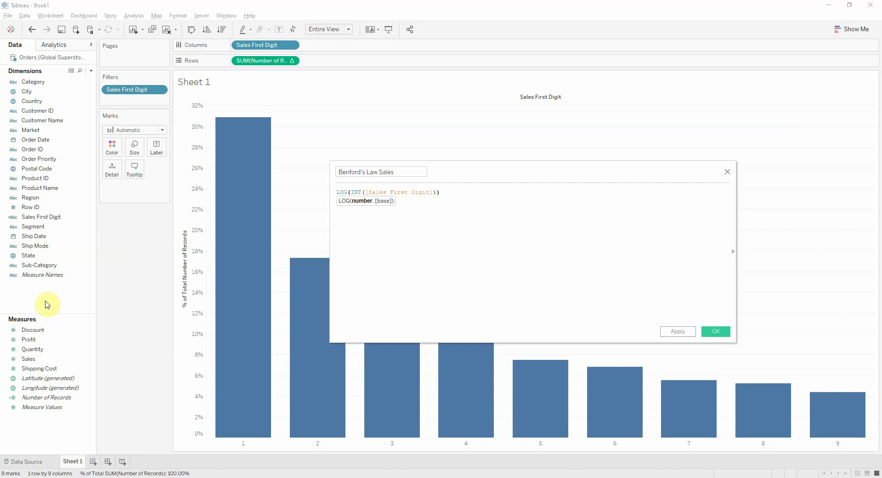
{"action": "type", "text": "+1)-LOG(INT(sa"}
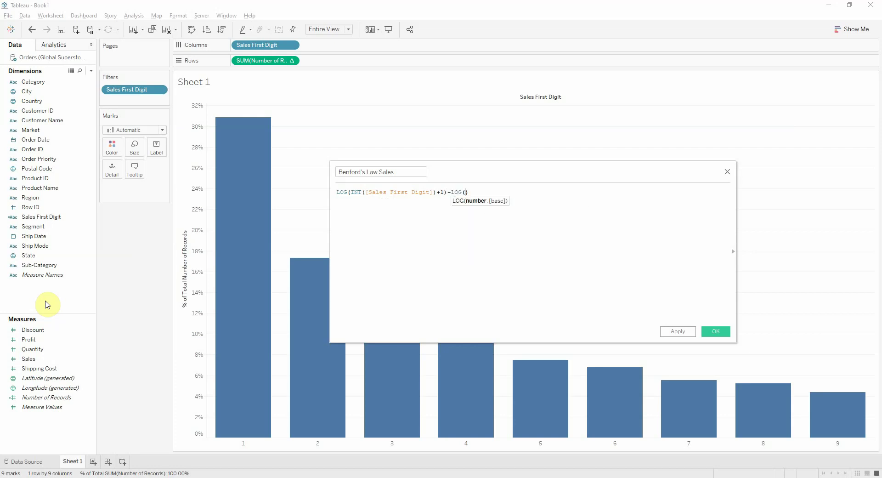
{"action": "type", "text": "les"}
{"action": "key", "text": "Down"}
{"action": "key", "text": "Return"}
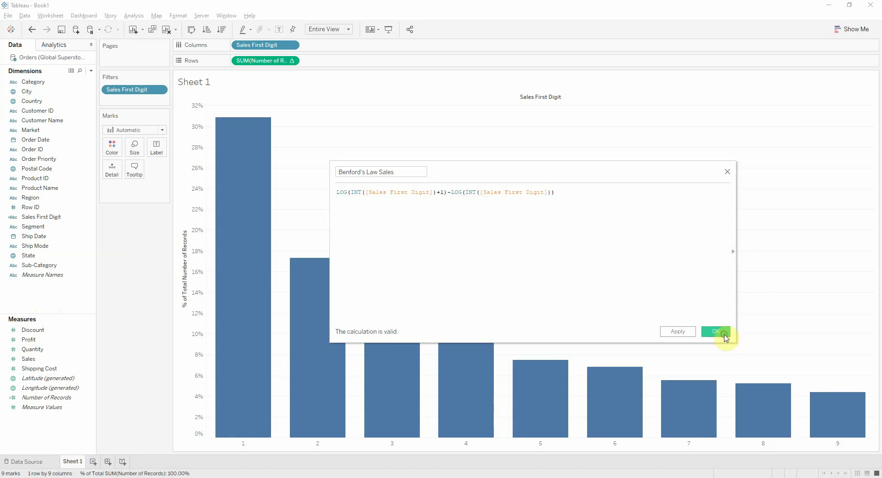
{"action": "left_click", "coordinate": [721, 331]}
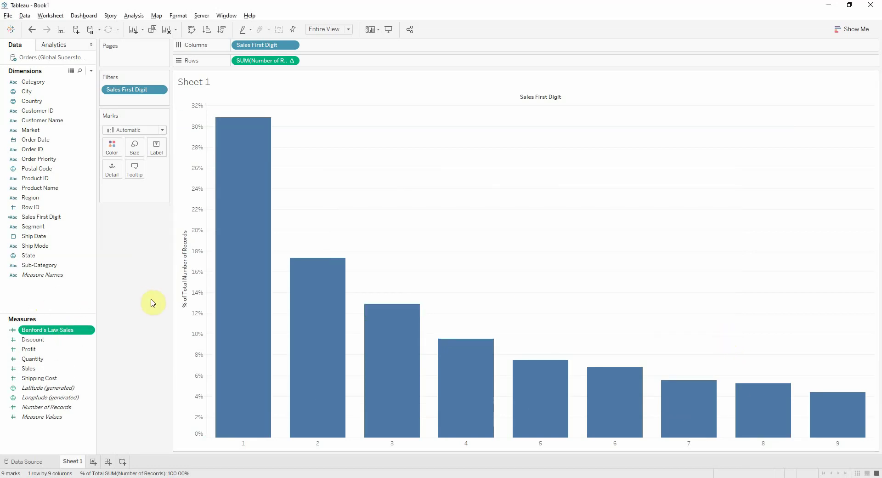
Step: Set Benford's Law Sales default aggregation to Minimum
{"action": "right_click", "coordinate": [71, 330]}
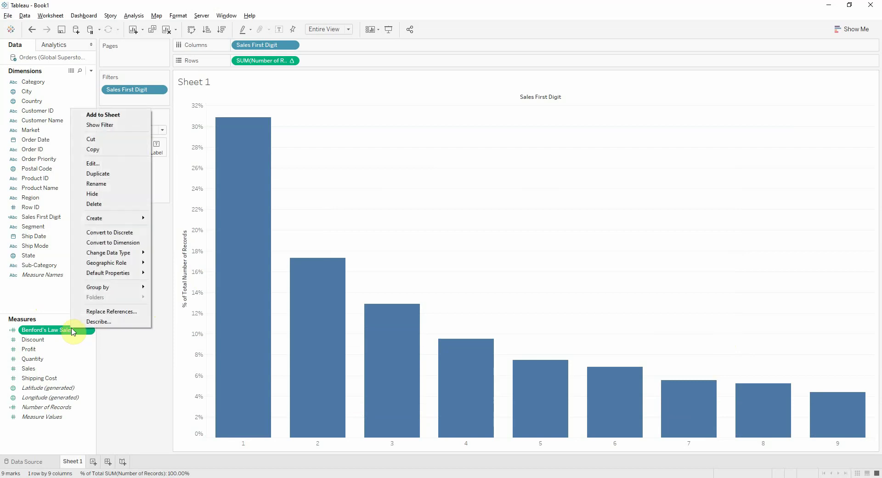
{"action": "mouse_move", "coordinate": [141, 274]}
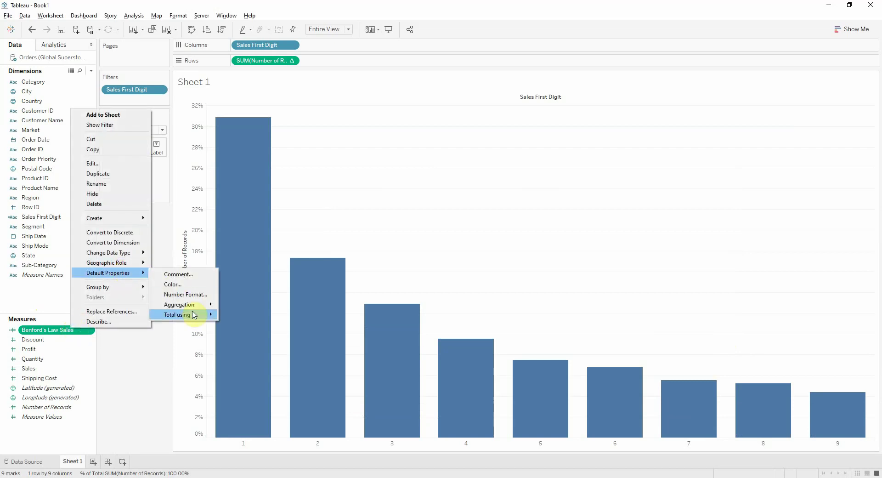
{"action": "mouse_move", "coordinate": [202, 304]}
{"action": "left_click", "coordinate": [243, 361]}
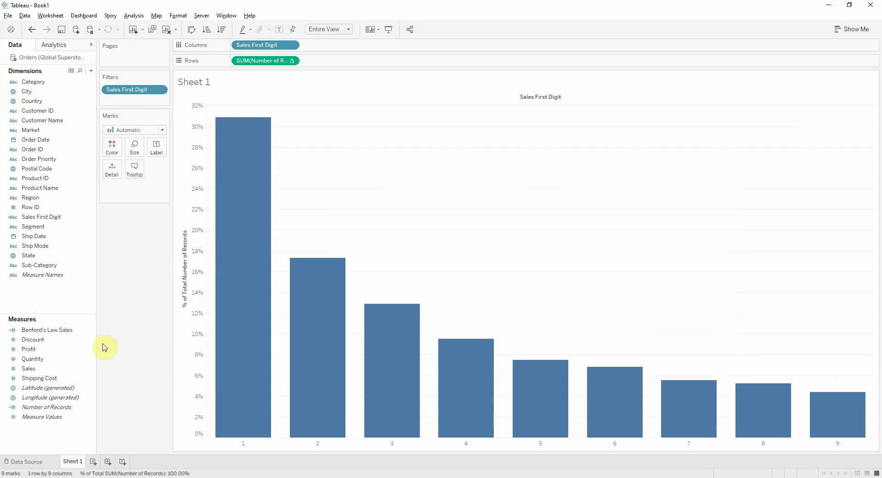
Step: Give Benford's Law Sales a Percentage default number format and add it to Rows
{"action": "right_click", "coordinate": [59, 331]}
{"action": "mouse_move", "coordinate": [129, 284]}
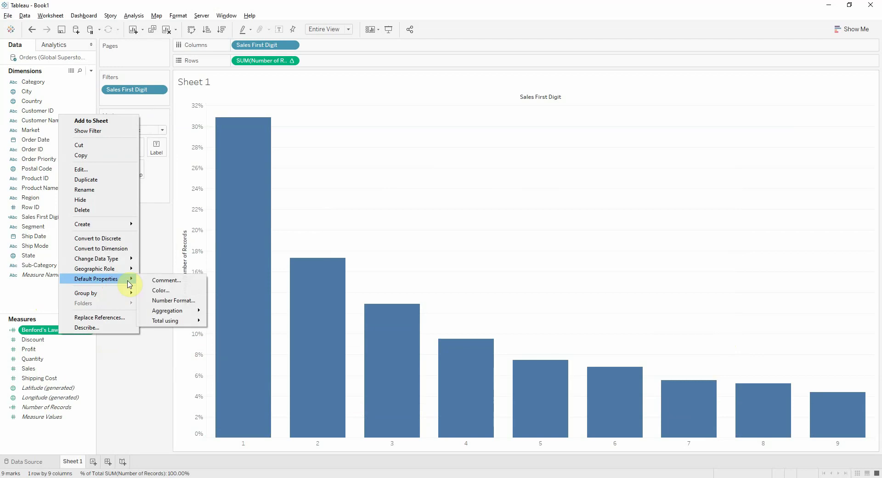
{"action": "left_click", "coordinate": [174, 300]}
{"action": "left_click", "coordinate": [357, 224]}
{"action": "left_click", "coordinate": [483, 304]}
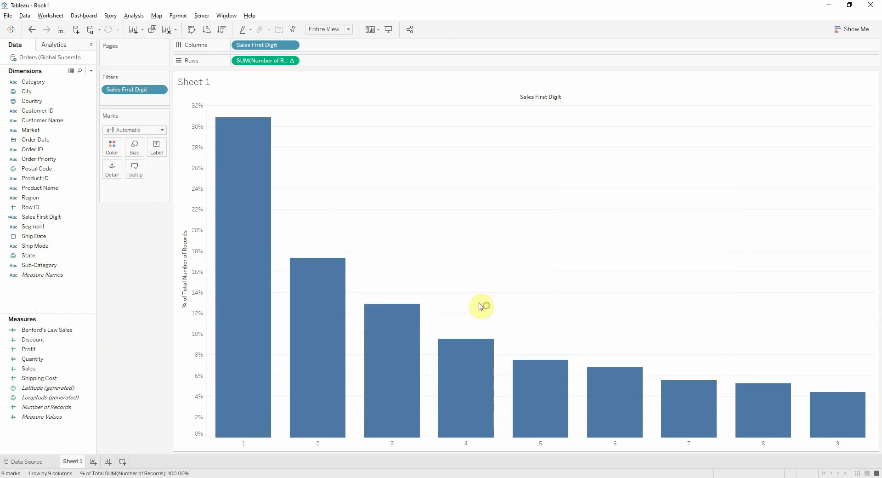
{"action": "left_click_drag", "start_coordinate": [73, 329], "coordinate": [354, 60]}
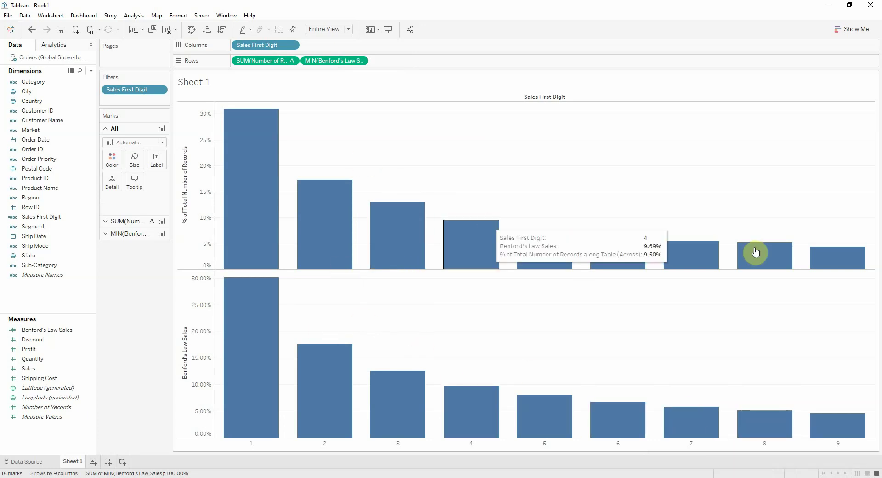
Step: Put MIN(Benford's Law Sales) on a dual axis synchronized with the percentages
{"action": "right_click", "coordinate": [340, 60]}
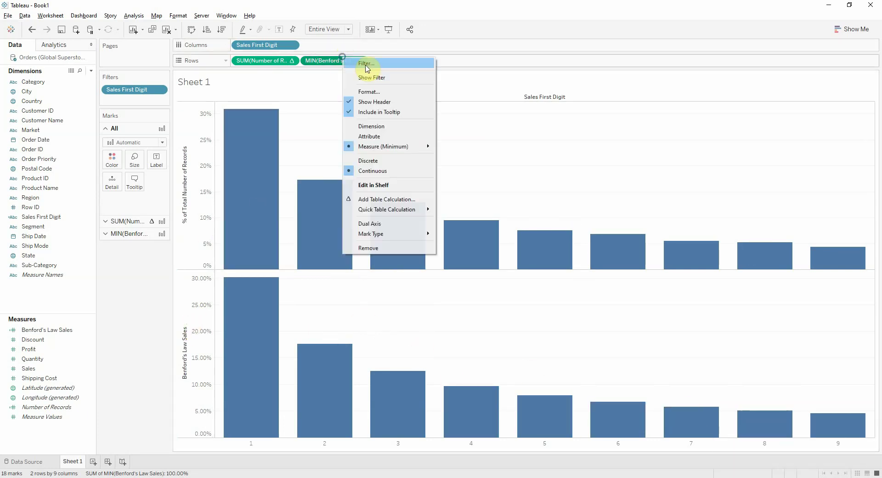
{"action": "left_click", "coordinate": [376, 223]}
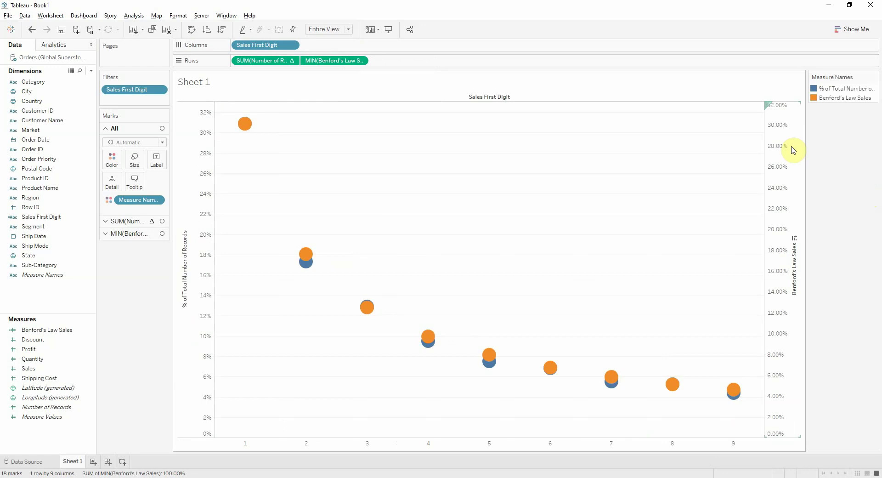
{"action": "right_click", "coordinate": [793, 147]}
{"action": "left_click", "coordinate": [829, 198]}
Step: Draw Benford's Law Sales as Gantt Bar marks and the record percentages as bars
{"action": "left_click", "coordinate": [610, 200]}
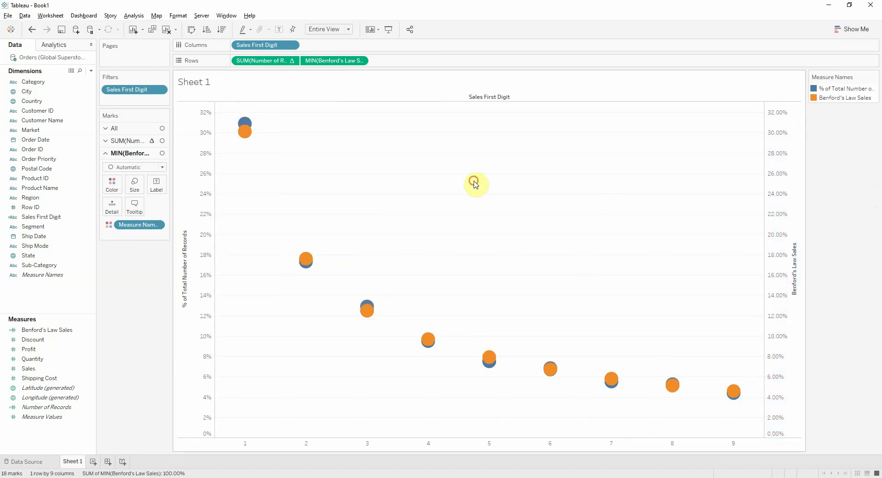
{"action": "left_click", "coordinate": [131, 167]}
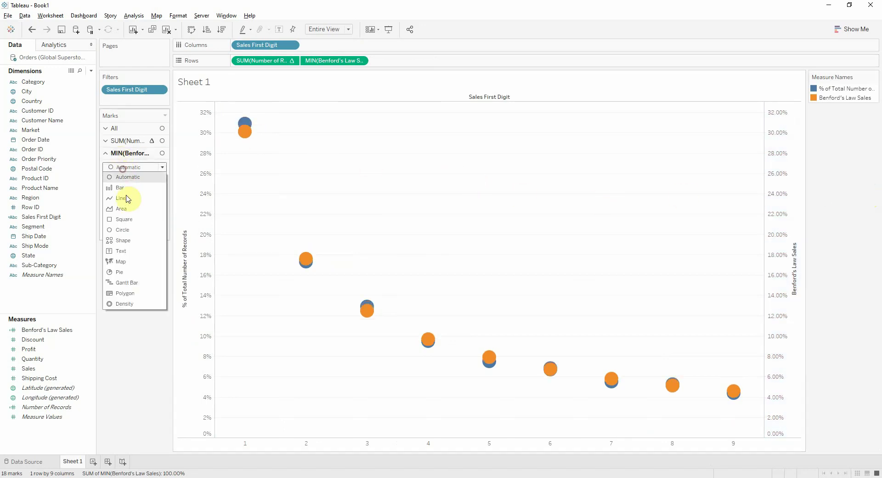
{"action": "left_click", "coordinate": [138, 279]}
{"action": "left_click", "coordinate": [125, 146]}
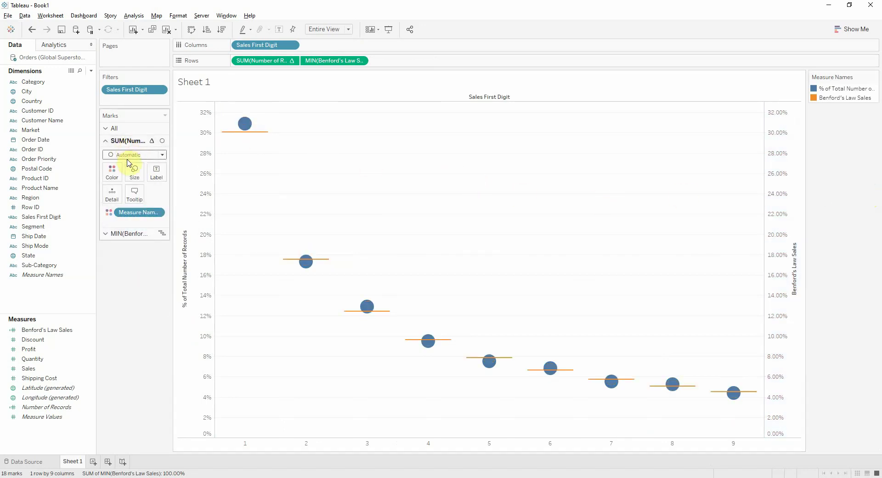
{"action": "left_click", "coordinate": [131, 155]}
{"action": "left_click", "coordinate": [122, 172]}
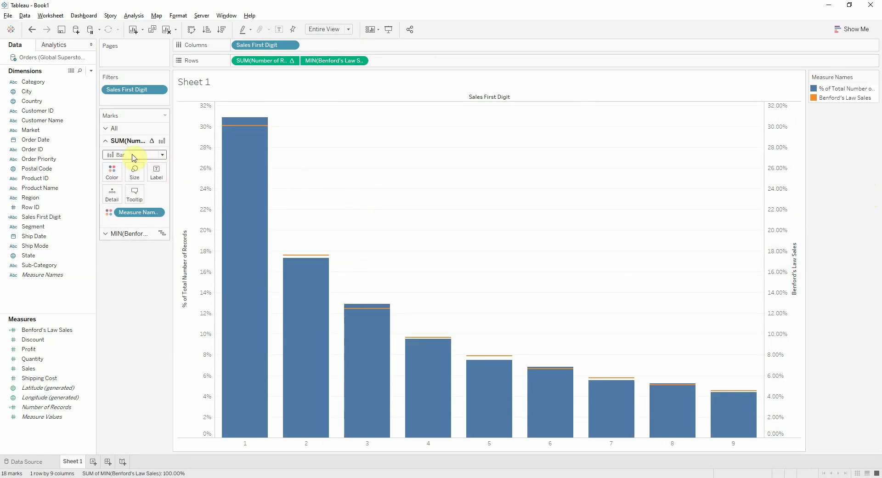
Step: Color Benford's Law Sales green and the record percentages light gray from Seattle Grays
{"action": "left_click", "coordinate": [113, 128]}
{"action": "left_click", "coordinate": [112, 159]}
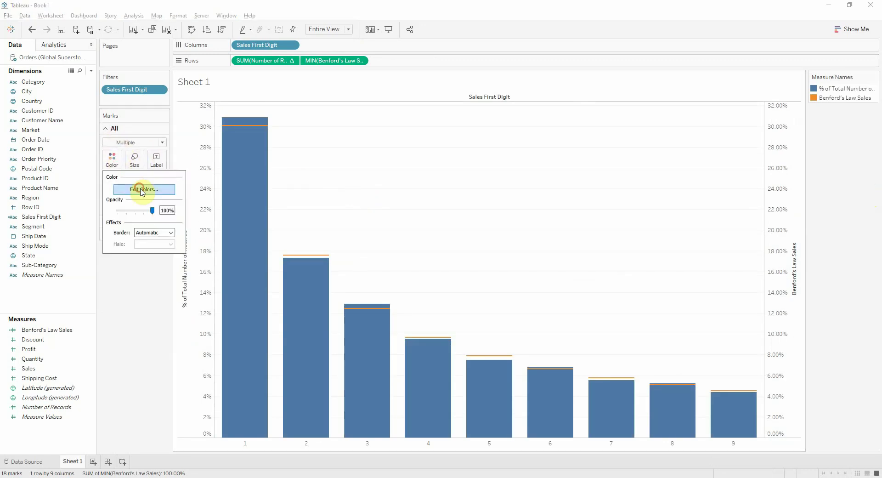
{"action": "left_click", "coordinate": [138, 189]}
{"action": "left_click", "coordinate": [355, 173]}
{"action": "left_click", "coordinate": [458, 255]}
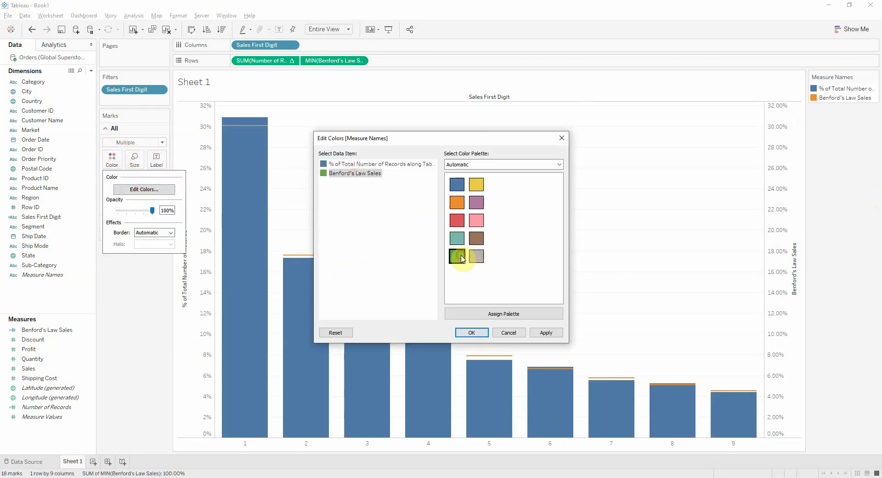
{"action": "left_click", "coordinate": [478, 164]}
{"action": "left_click", "coordinate": [480, 210]}
{"action": "left_click", "coordinate": [363, 164]}
{"action": "left_click", "coordinate": [457, 239]}
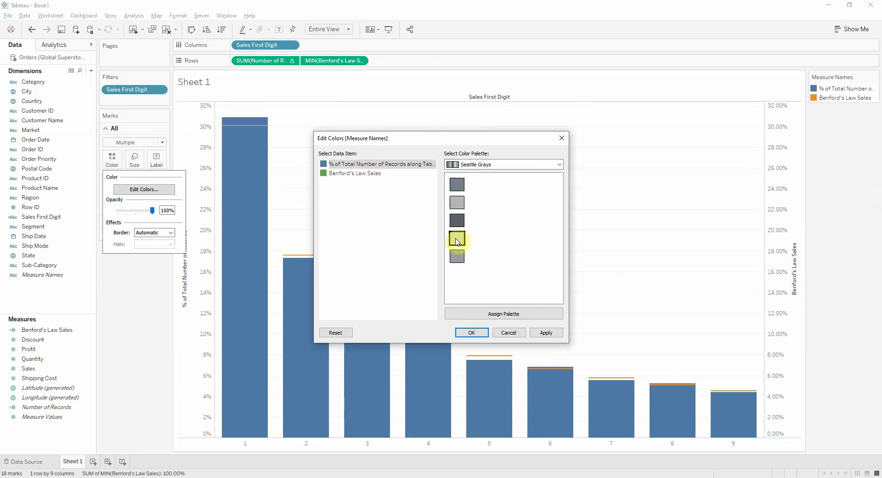
{"action": "left_click", "coordinate": [472, 332]}
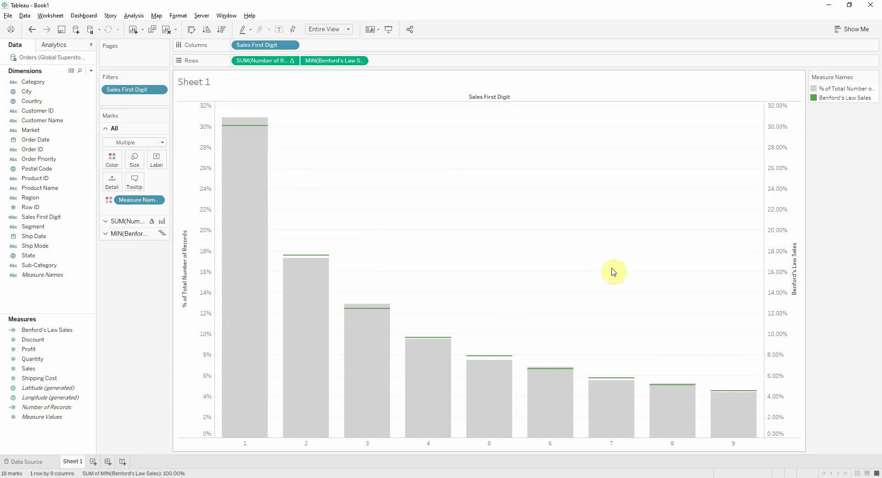
{"action": "mouse_move", "coordinate": [251, 143]}
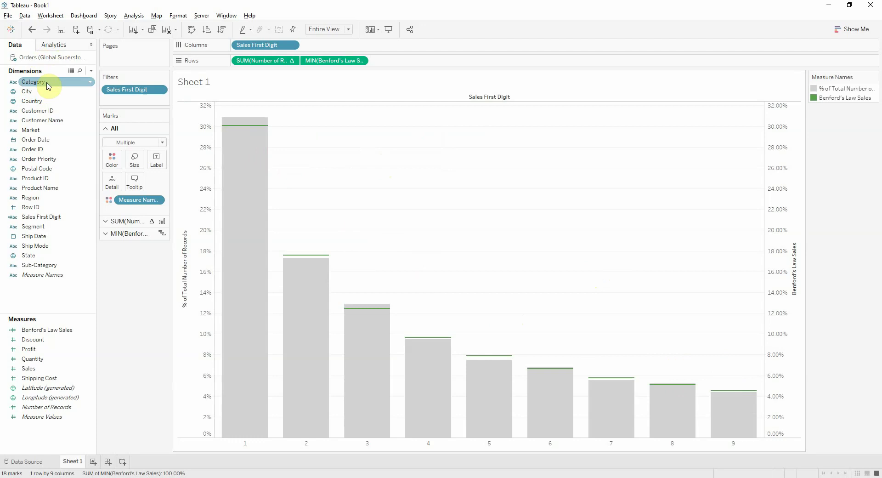
{"action": "mouse_move", "coordinate": [249, 128]}
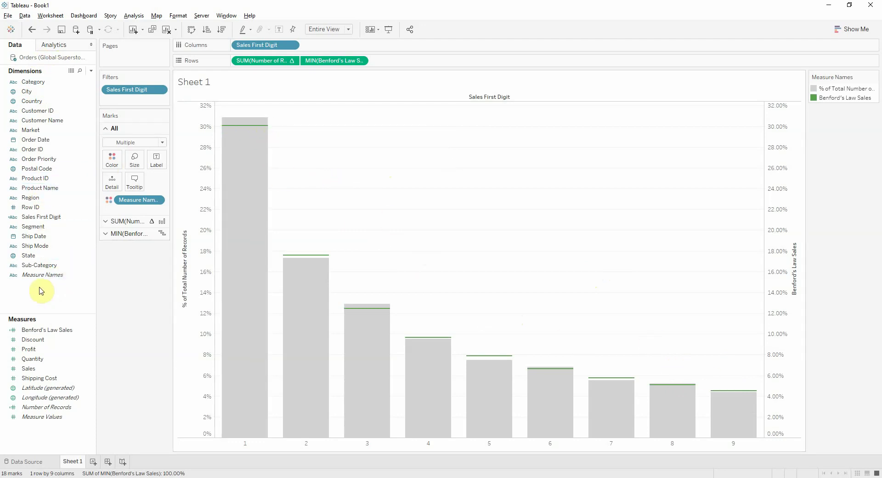
Step: Add a Sub-Category filter that keeps only Machines
{"action": "left_click", "coordinate": [31, 265]}
{"action": "left_click_drag", "start_coordinate": [67, 257], "coordinate": [134, 115]}
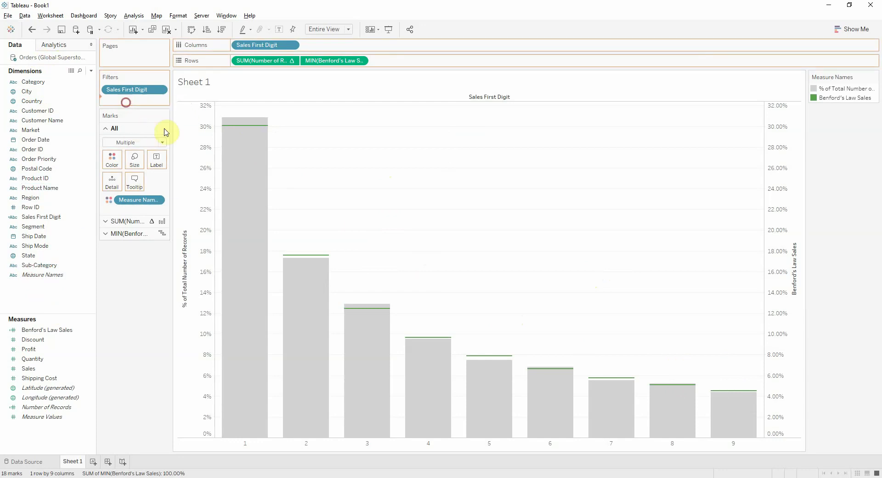
{"action": "scroll", "coordinate": [382, 248], "scroll_direction": "down", "scroll_amount": 2}
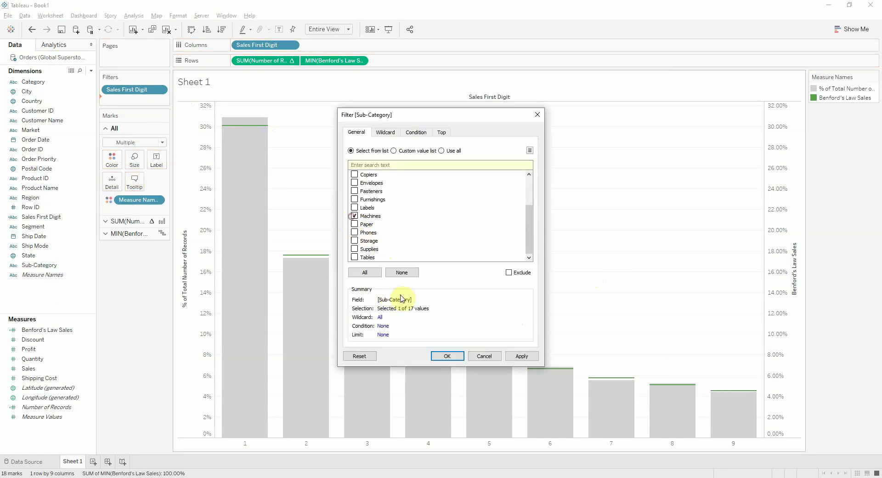
{"action": "left_click", "coordinate": [444, 356]}
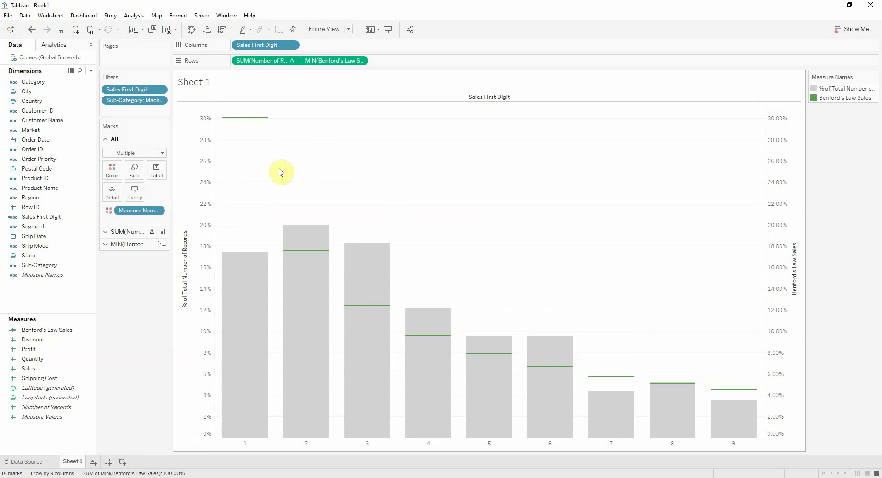
{"action": "left_click", "coordinate": [335, 164]}
{"action": "left_click", "coordinate": [389, 166]}
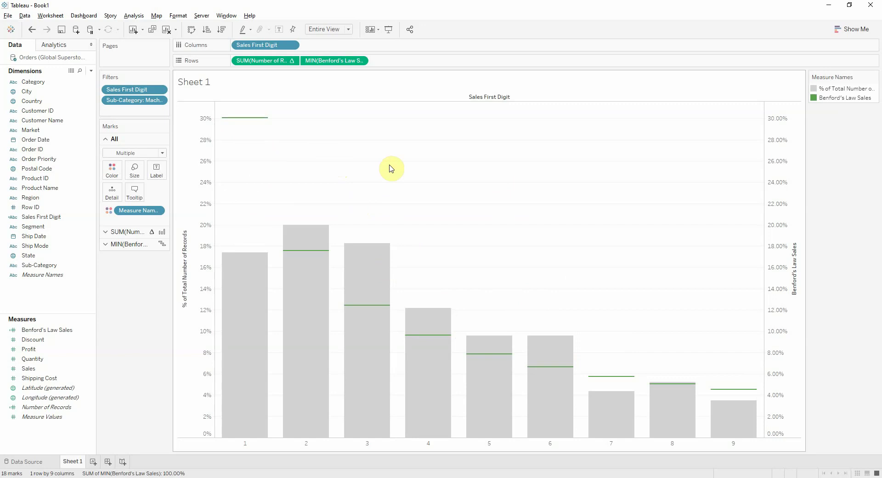